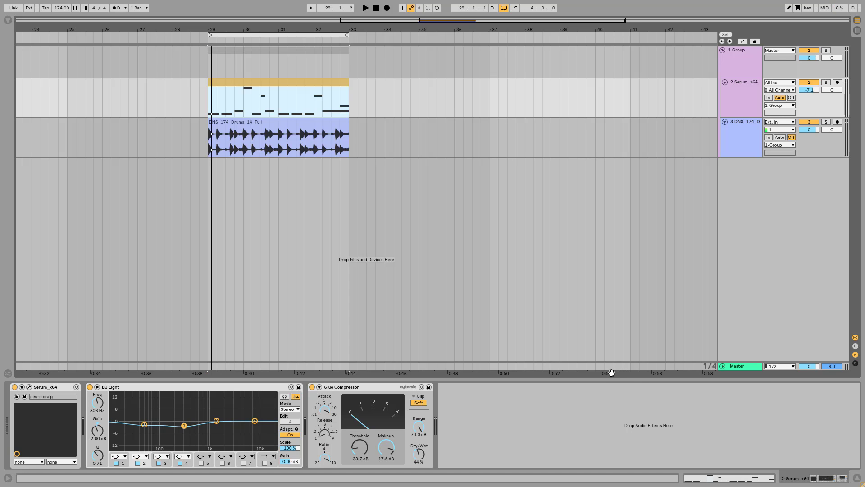
Step: Audition the looped bass and drum clips at bars 29–33 and open the Serum instrument on track 2
click(275, 83)
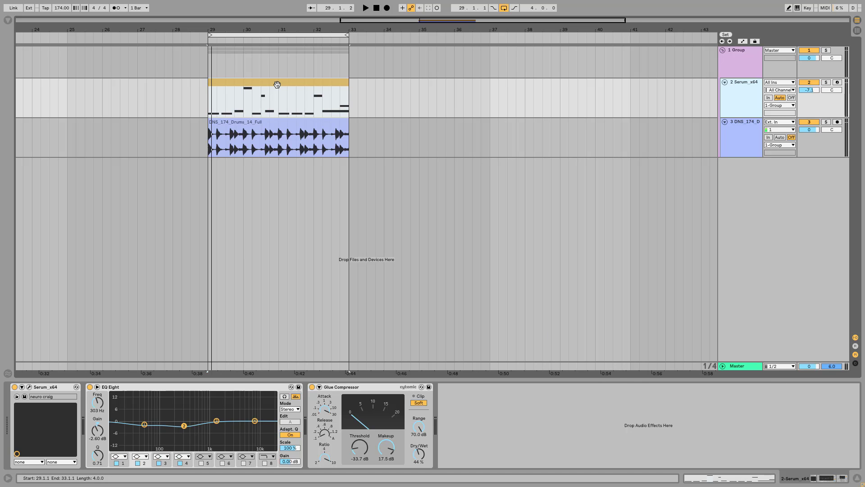
key(space)
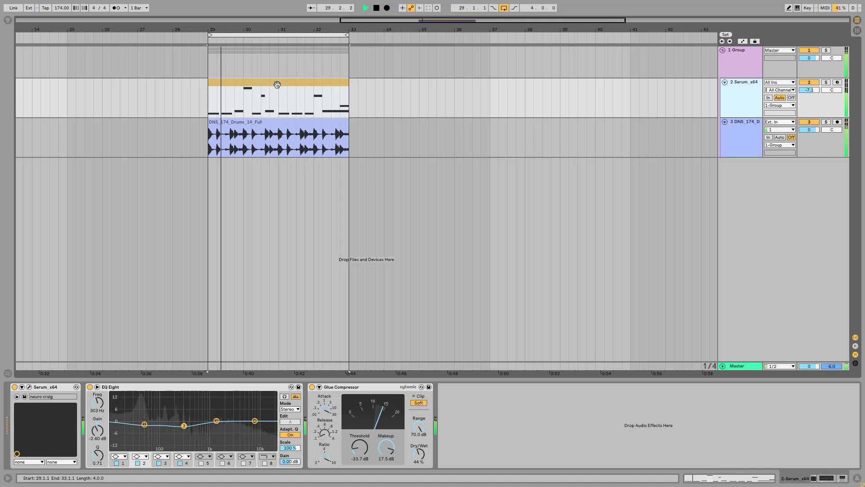
key(space)
click(748, 87)
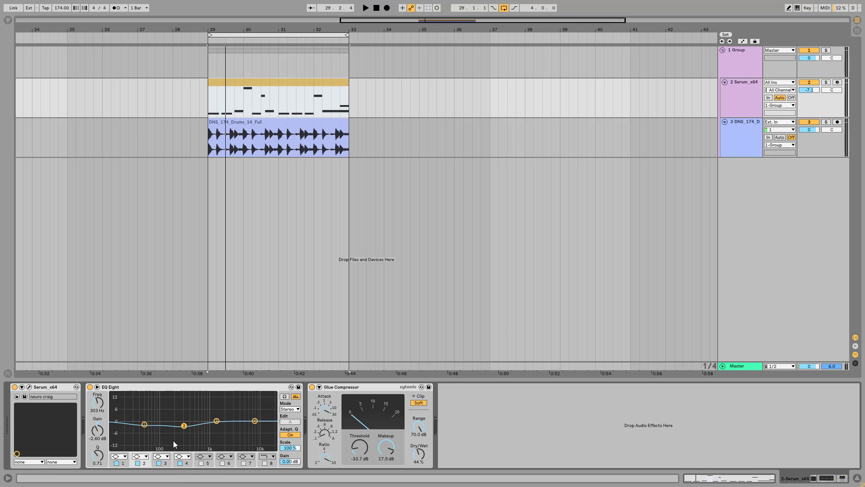
click(28, 386)
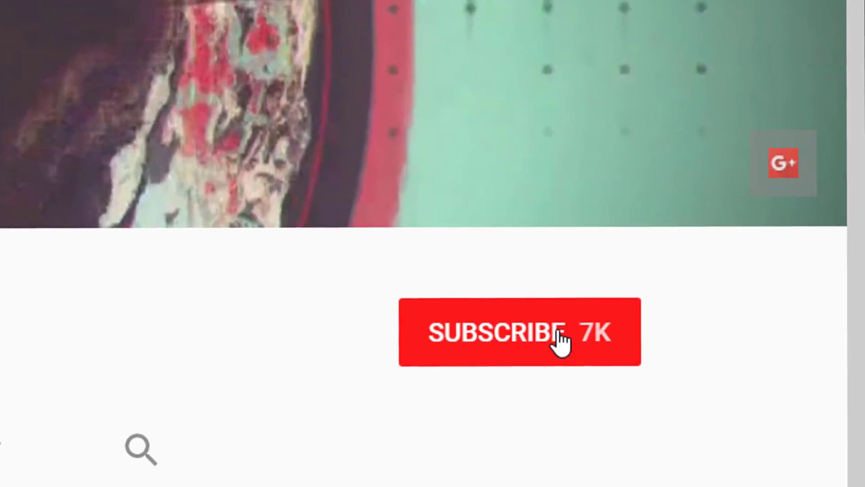
click(604, 305)
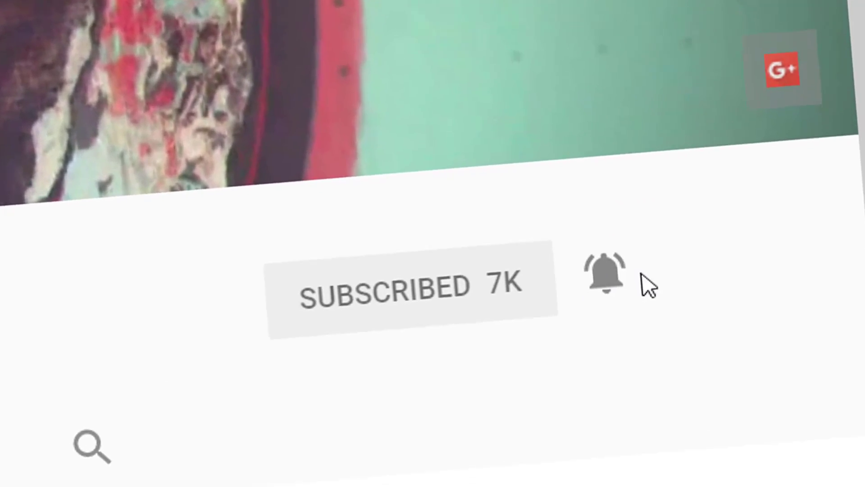
click(707, 295)
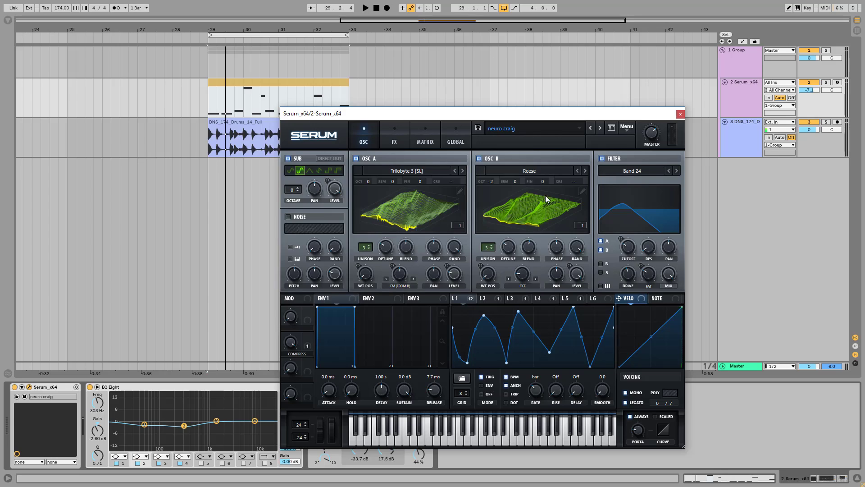
Step: Look through the wavetable categories of oscillators A and B, including Digital, keeping the loaded Trilobyte 3 and Reese tables
click(423, 170)
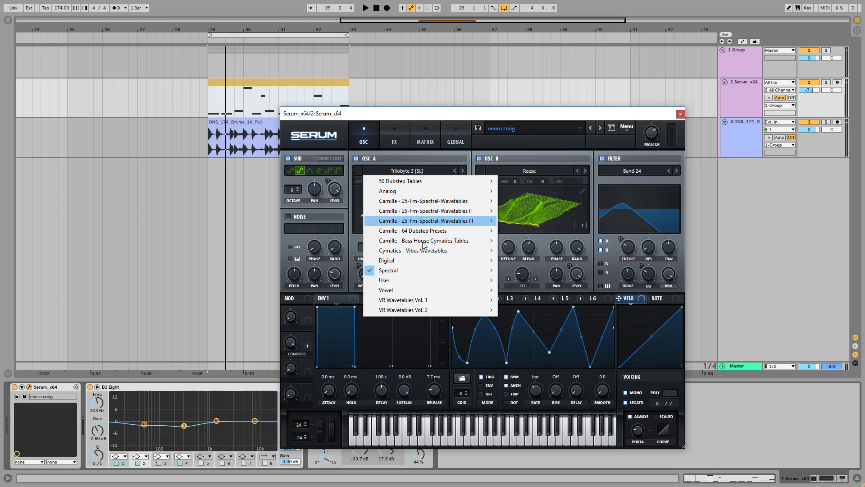
click(457, 113)
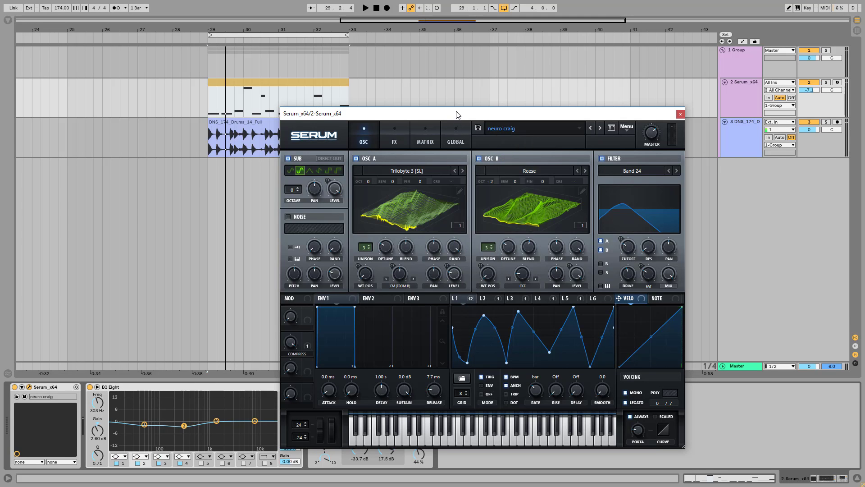
click(515, 169)
mouse_move(586, 260)
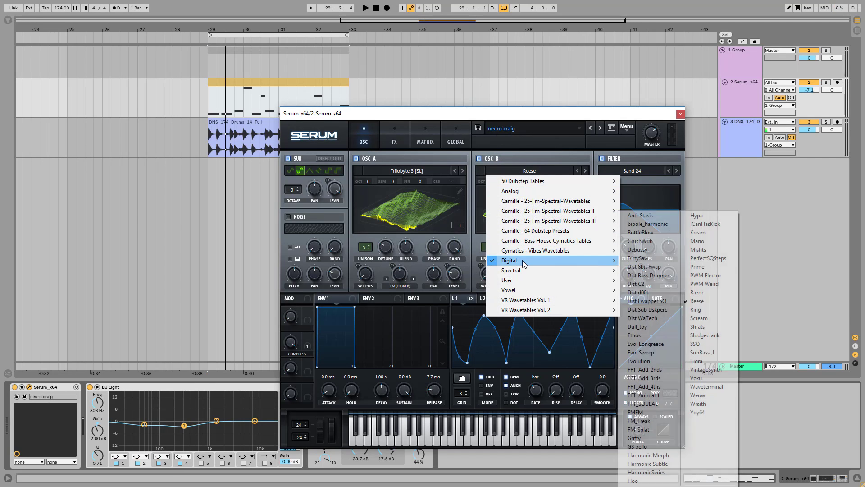
click(630, 158)
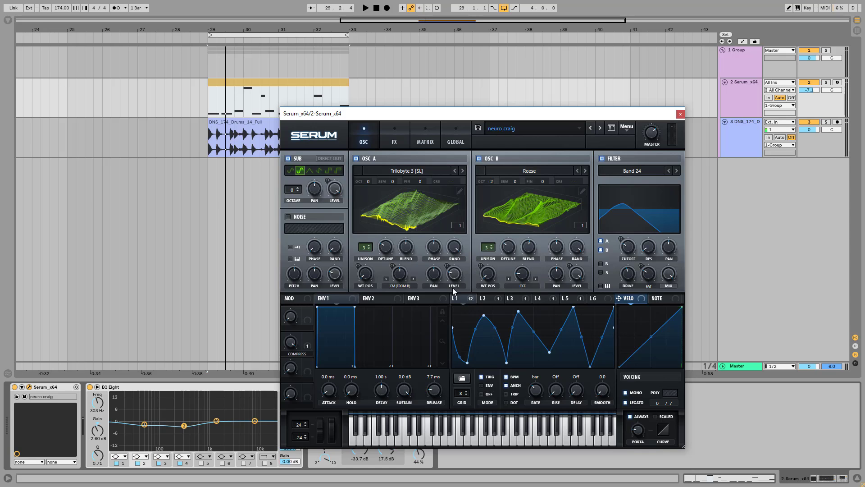
Step: Arm the Serum track for recording and inspect the list of modulation destinations assigned to LFO 1
click(467, 301)
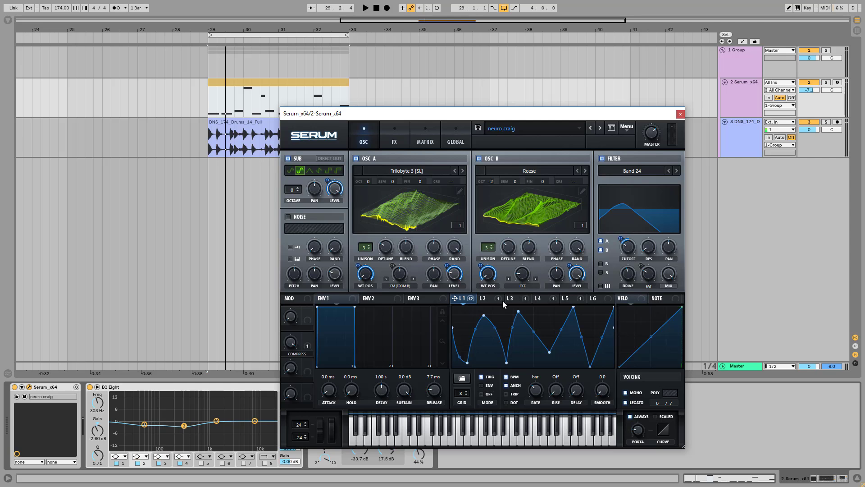
click(837, 83)
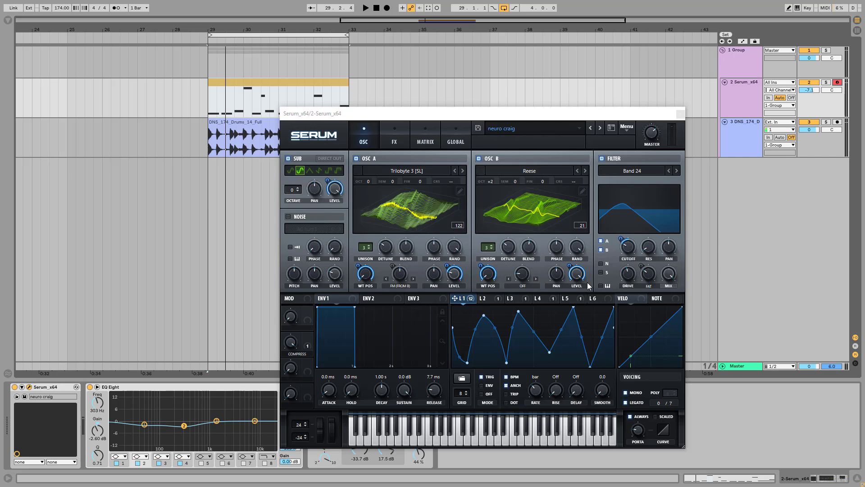
mouse_move(470, 302)
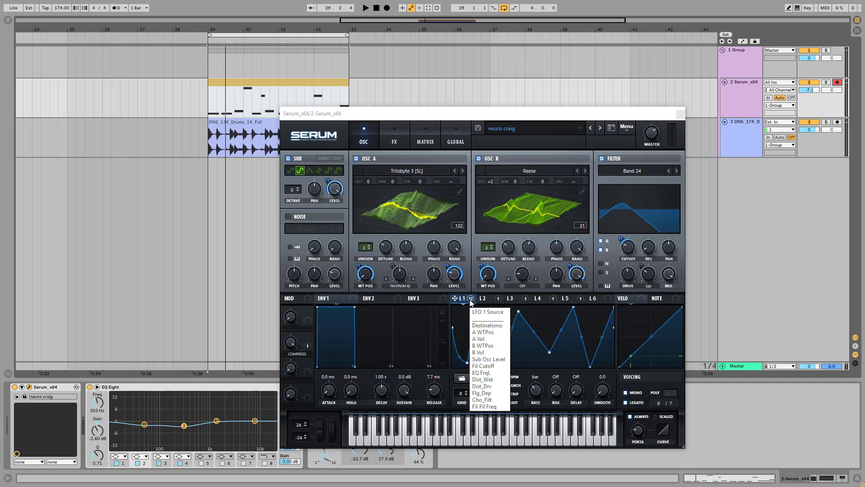
Step: Compare the patch with Serum's Distortion effect bypassed and re-enabled
click(389, 143)
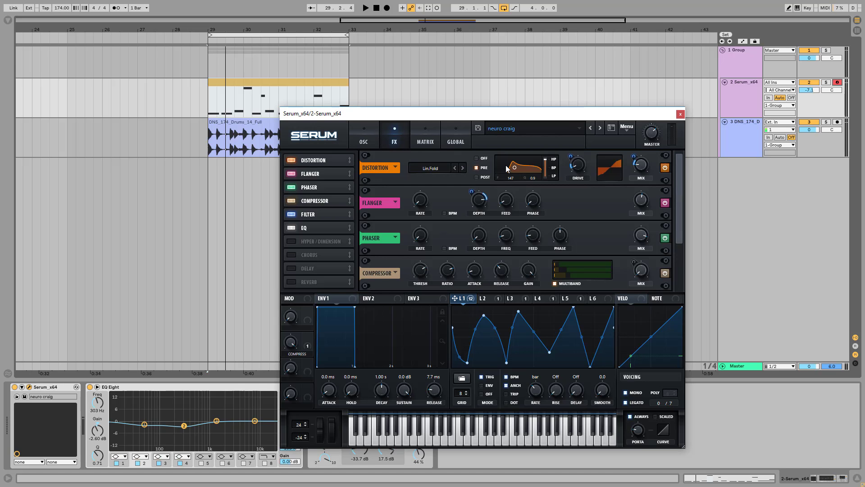
click(665, 168)
click(665, 168)
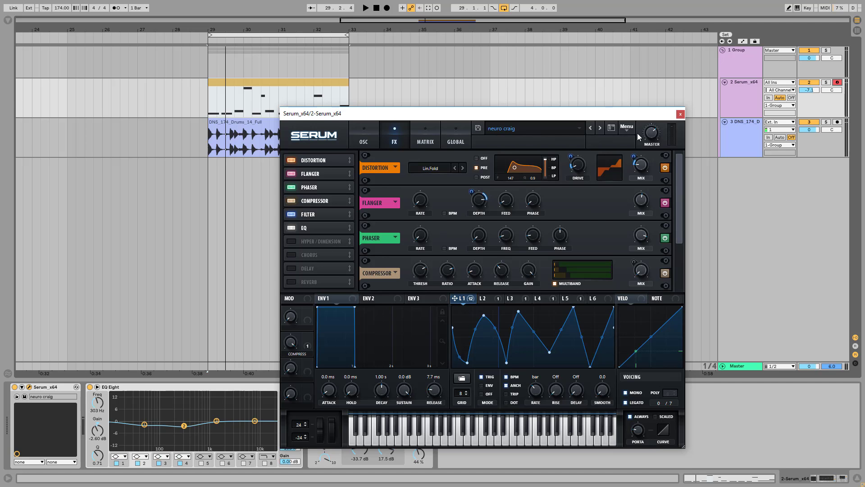
Step: Nudge the Drive of the Band 24 filter in the oscillator section slightly to check its amount
click(363, 138)
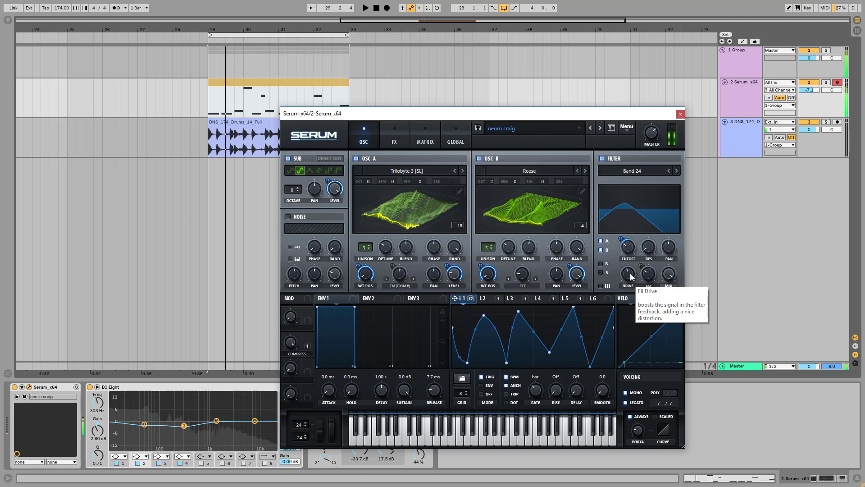
mouse_move(630, 274)
mouse_down()
mouse_move(635, 335)
mouse_move(633, 278)
mouse_up()
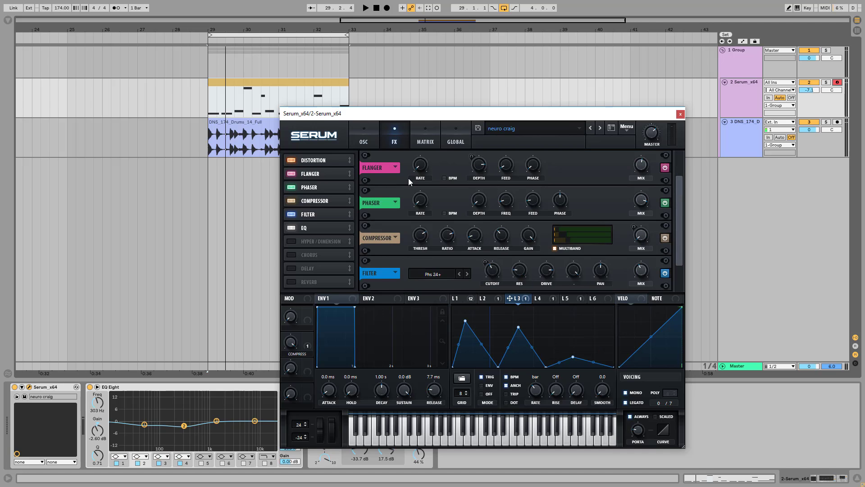
Step: Review the effects chain and compare the patch with the Phaser bypassed and re-enabled
drag(682, 192, 683, 159)
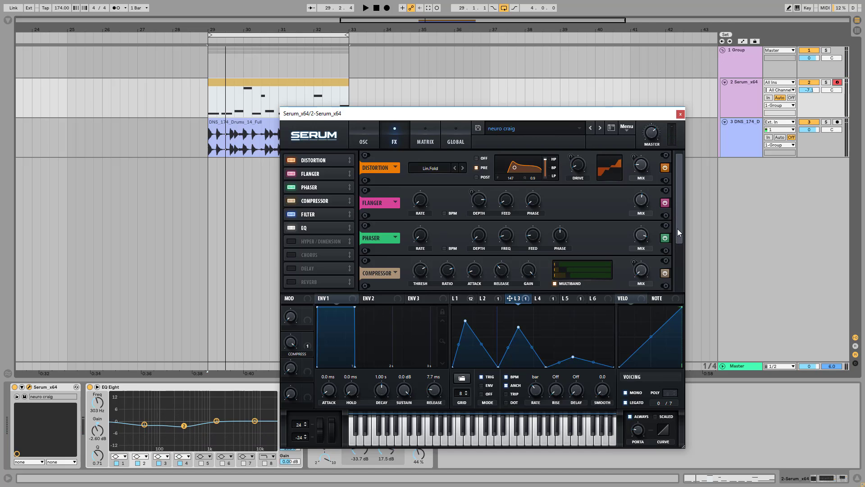
scroll(677, 229, down, 3)
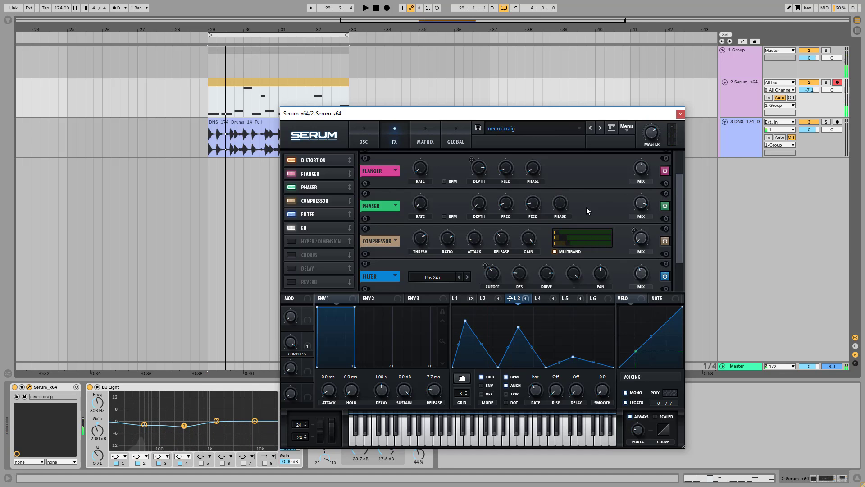
scroll(675, 213, down, 2)
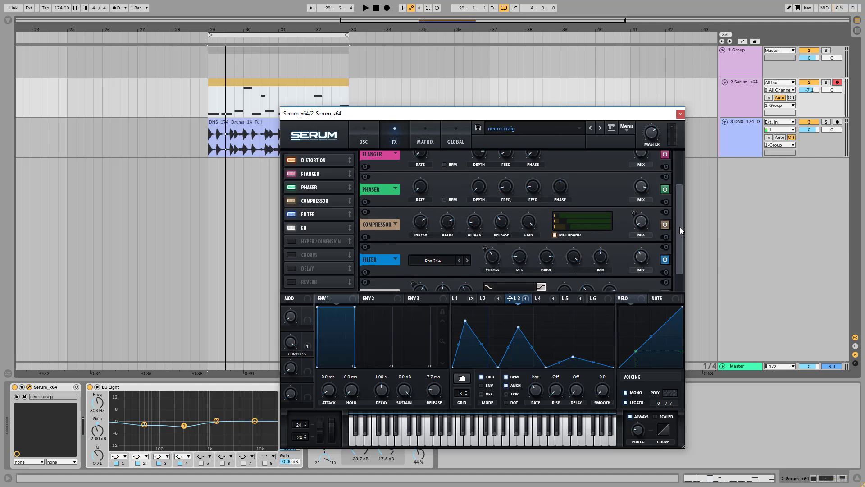
drag(679, 227, 683, 218)
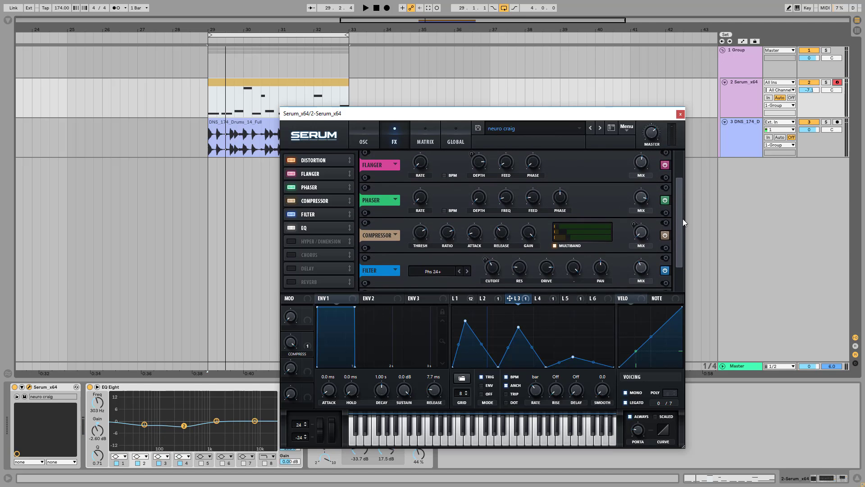
click(665, 202)
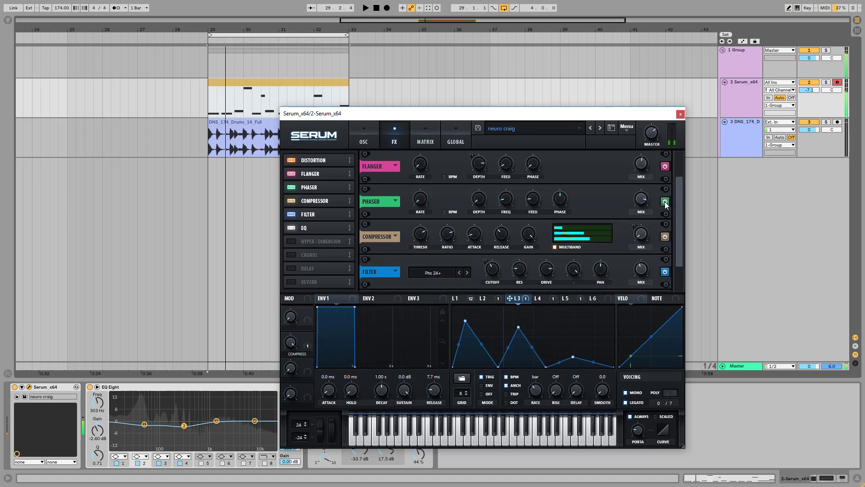
click(666, 203)
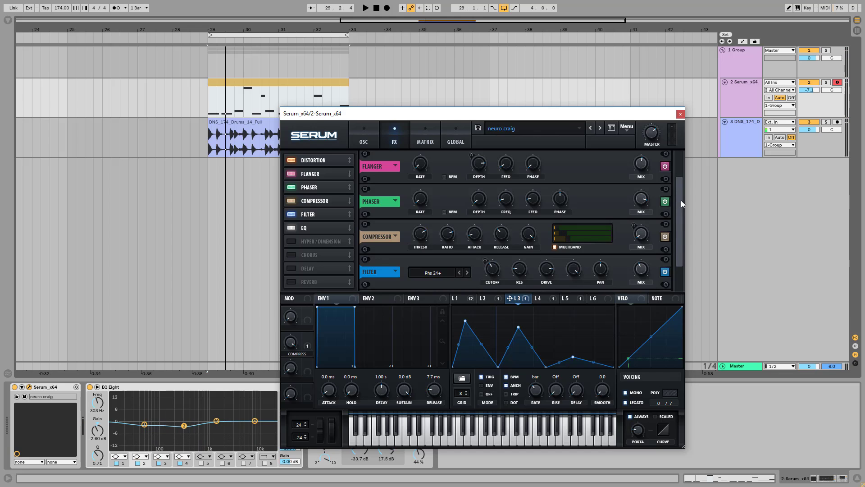
Step: Check the drive of the Phs 24+ effects filter and compare the patch with that filter bypassed and re-enabled
drag(683, 220, 695, 241)
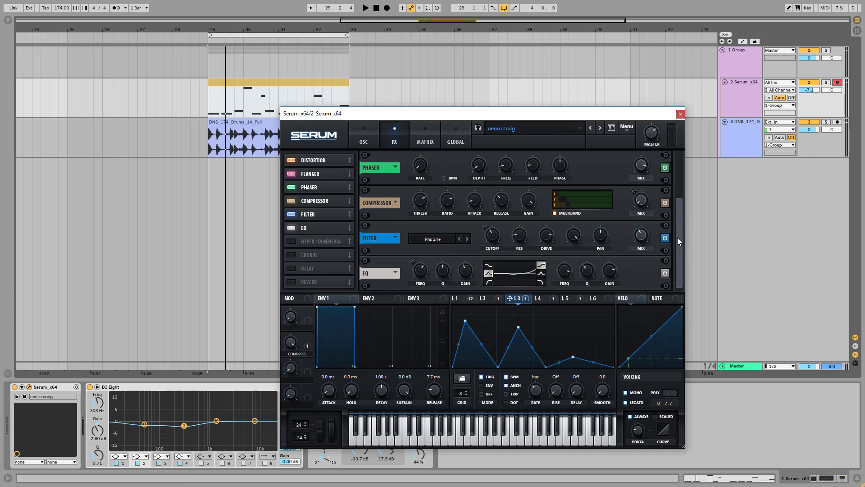
drag(679, 234, 681, 164)
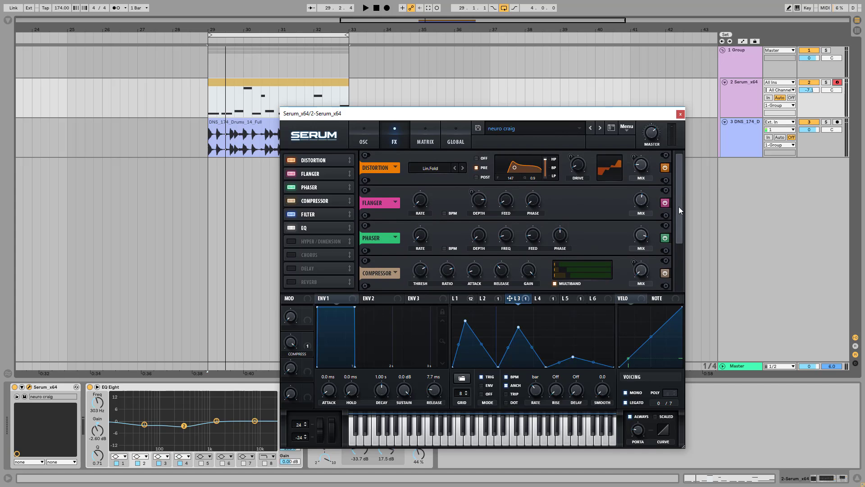
drag(679, 206, 679, 229)
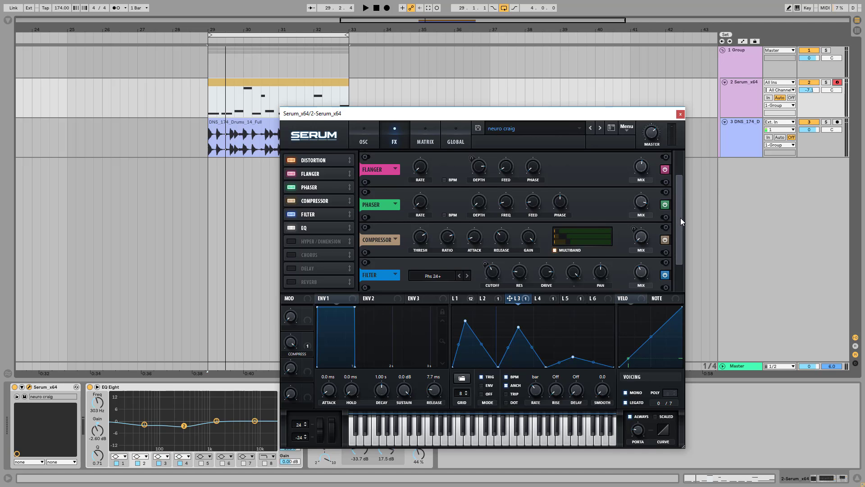
drag(680, 217, 686, 242)
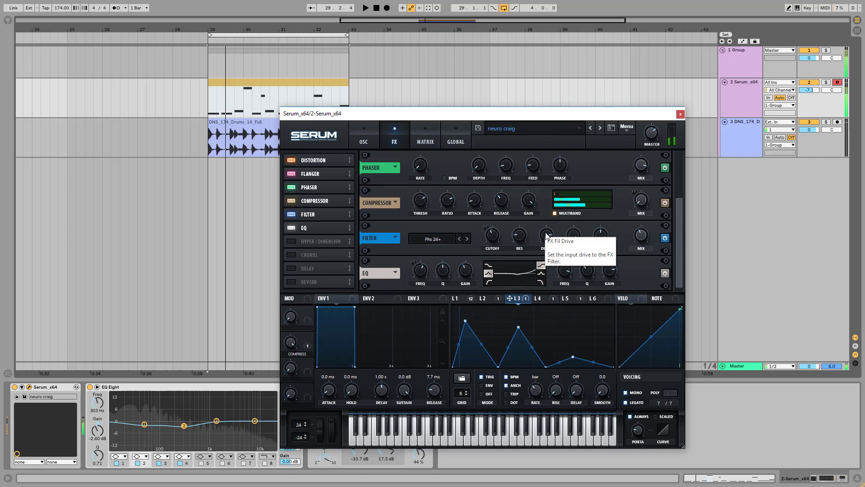
mouse_move(546, 233)
mouse_down()
mouse_move(540, 264)
mouse_move(573, 359)
mouse_move(560, 251)
mouse_move(575, 361)
mouse_move(581, 283)
mouse_move(548, 242)
mouse_up()
click(666, 237)
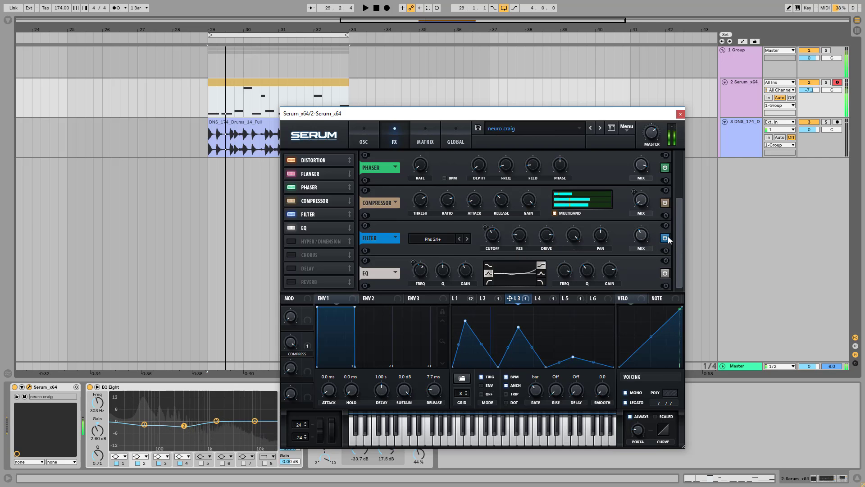
click(665, 238)
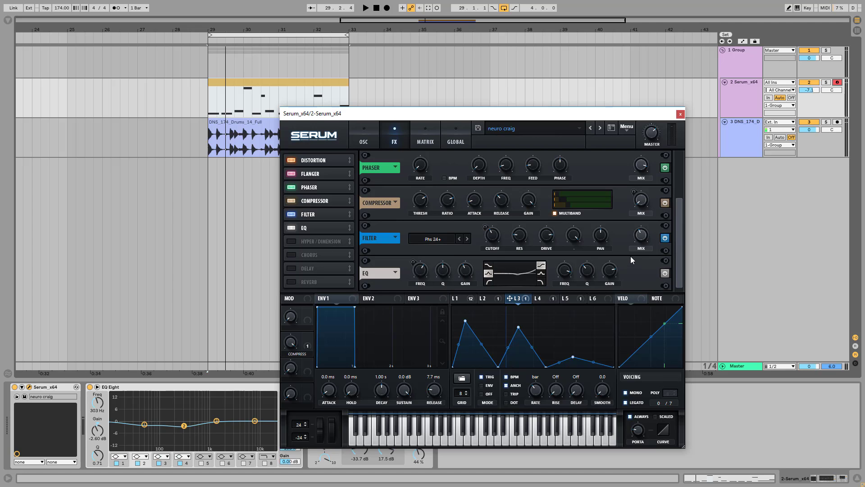
Step: Bypass the EQ effect and move the Serum window clear of the arrangement clips
click(667, 272)
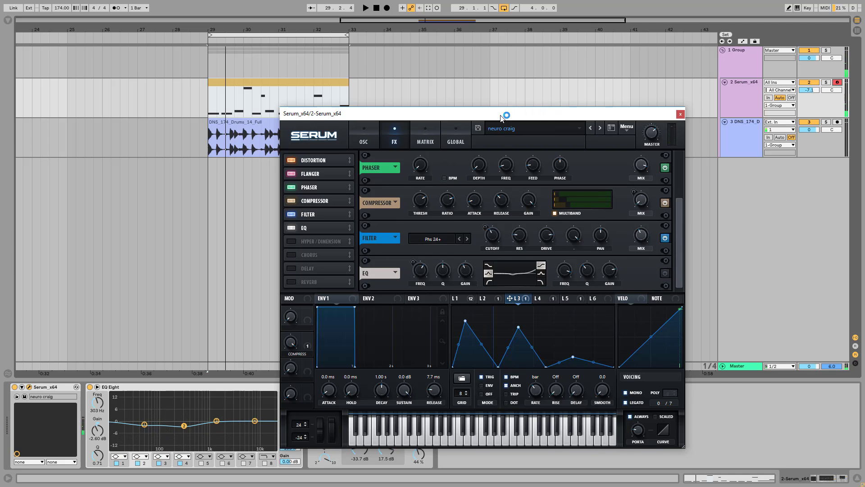
drag(503, 117, 576, 72)
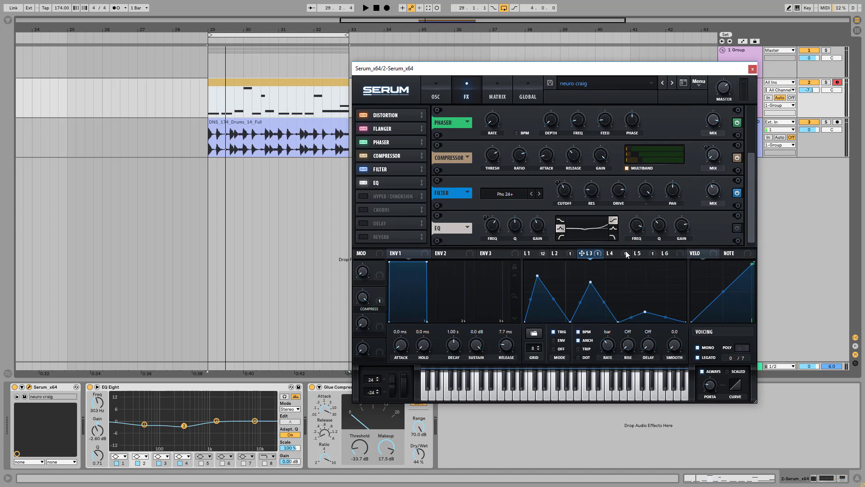
Step: Compare the curves of LFO 4 and LFO 5 with the oscillator section in view
click(611, 254)
click(437, 90)
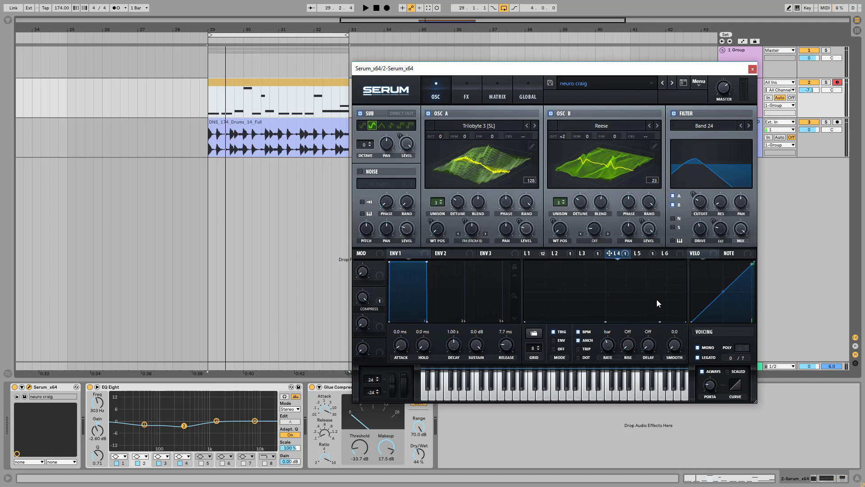
click(642, 249)
click(618, 253)
click(645, 252)
click(605, 253)
click(648, 253)
click(626, 253)
Step: Remove all modulation destinations from LFO 5
click(645, 252)
right_click(646, 251)
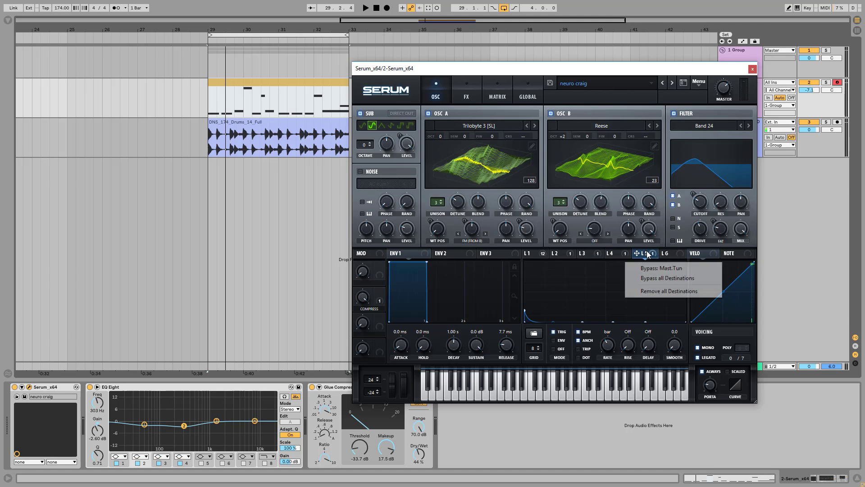
click(667, 290)
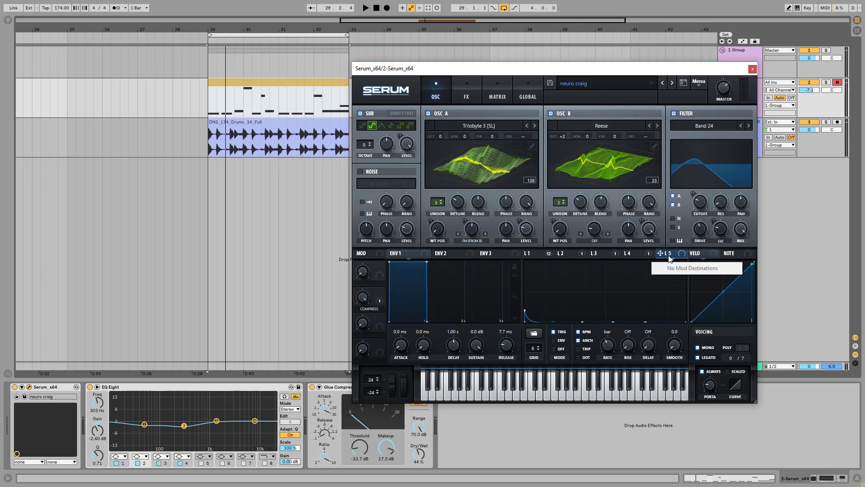
Step: Remove all modulation destinations from LFO 4
click(621, 252)
right_click(620, 252)
click(658, 290)
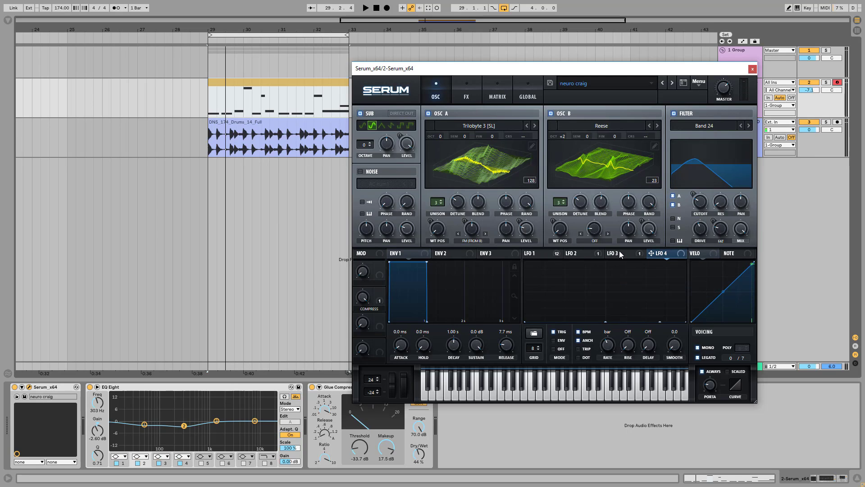
Step: Toggle the bypass of LFO 3's Fil Var modulation to compare the sound with and without it
click(622, 253)
right_click(639, 254)
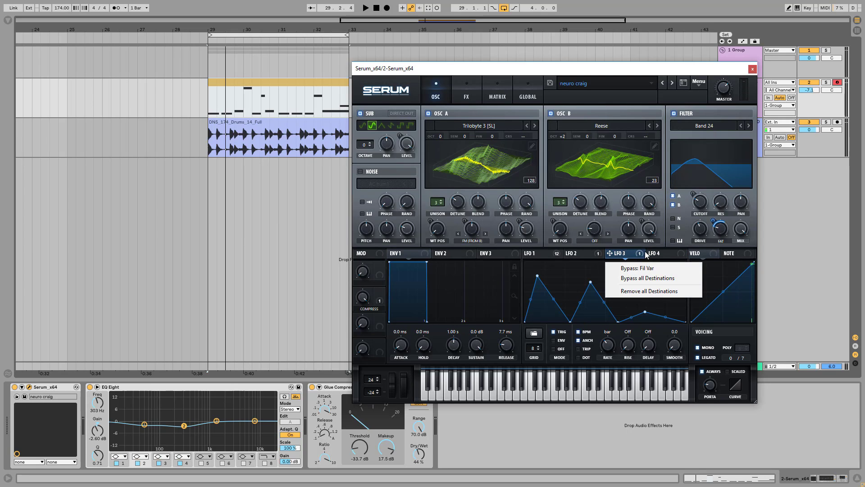
click(642, 267)
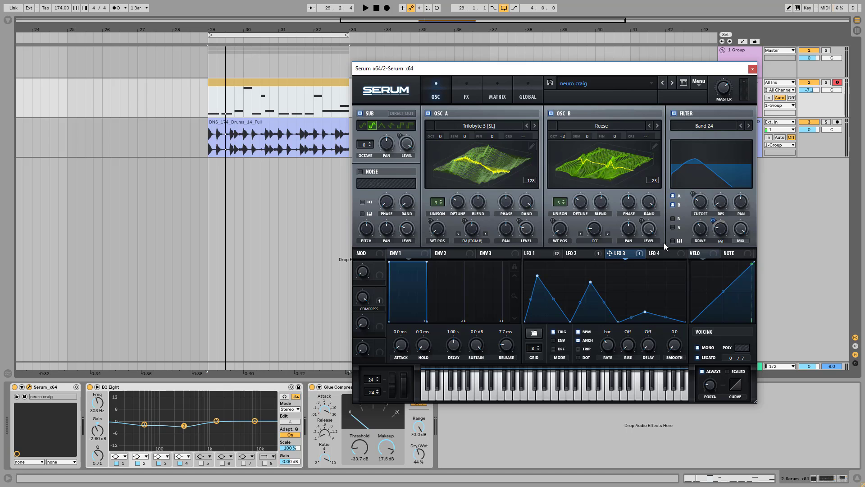
right_click(636, 254)
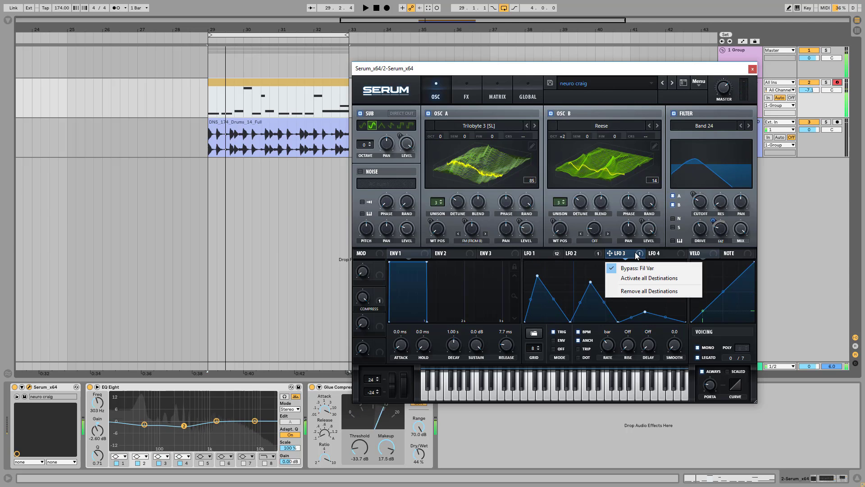
click(643, 268)
right_click(639, 253)
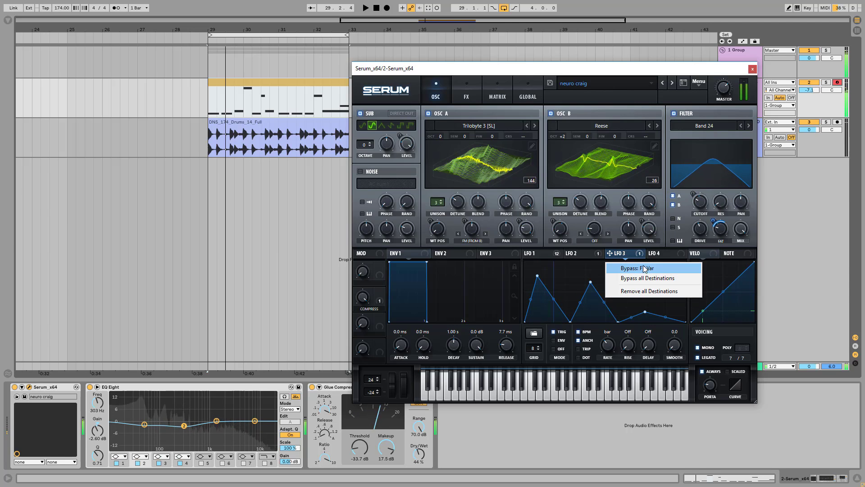
click(644, 268)
Step: Remove all modulation destinations from LFO 3
right_click(639, 254)
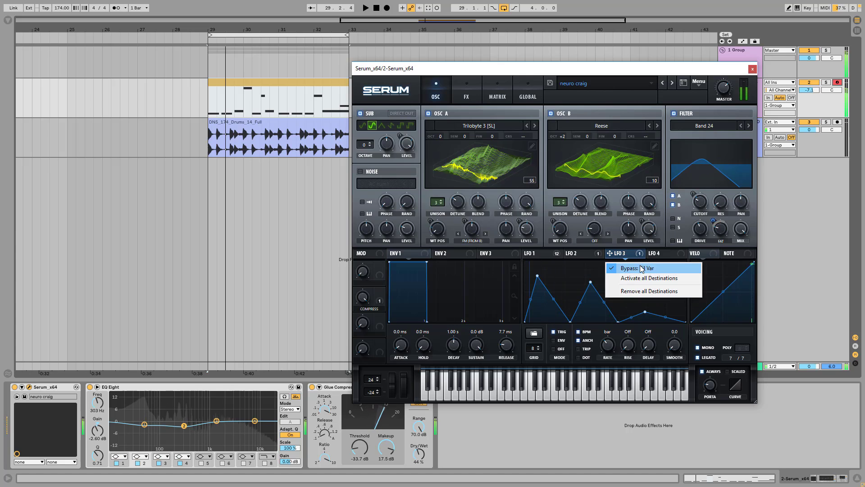
click(636, 290)
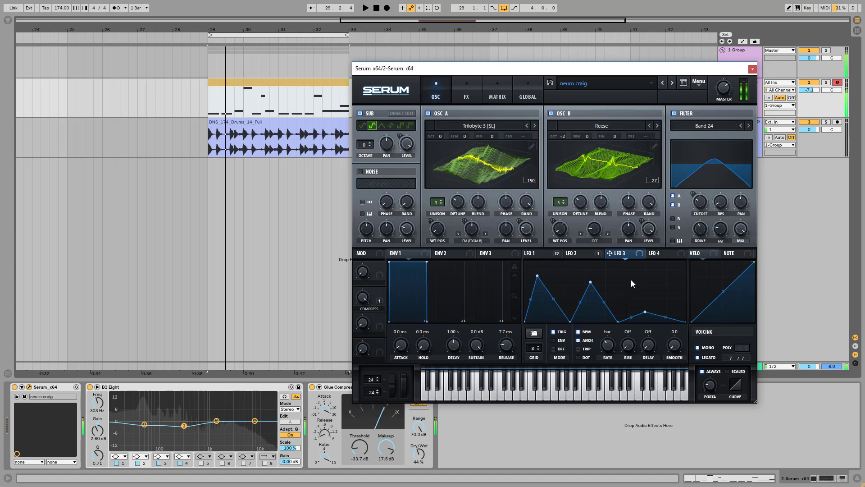
Step: Bypass LFO 2's A Warp modulation and reactivate it to compare its effect on the sound
click(582, 253)
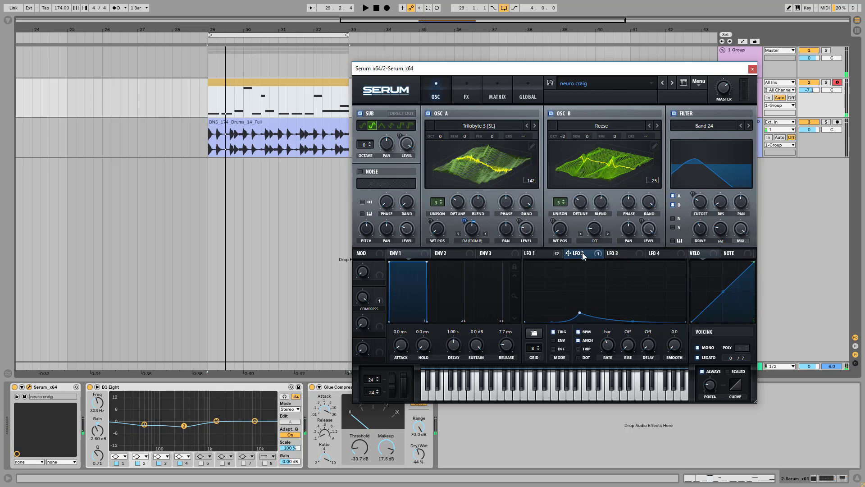
mouse_move(593, 253)
mouse_move(545, 256)
right_click(585, 253)
click(588, 267)
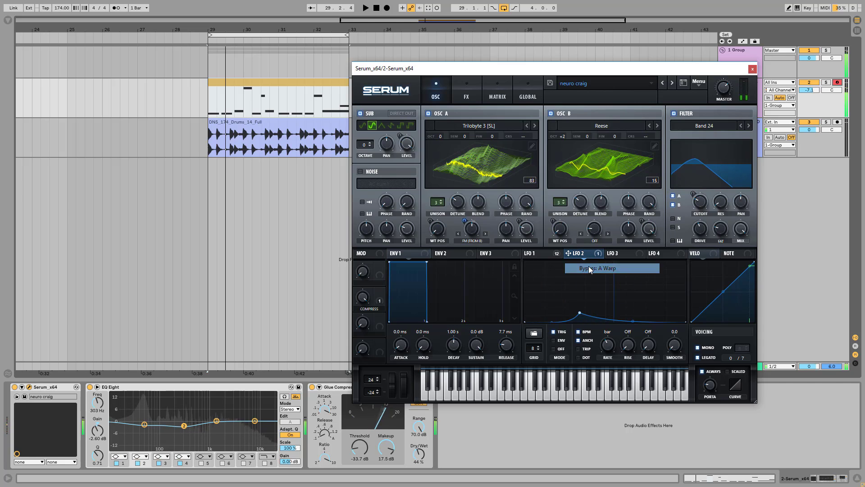
right_click(588, 255)
click(588, 269)
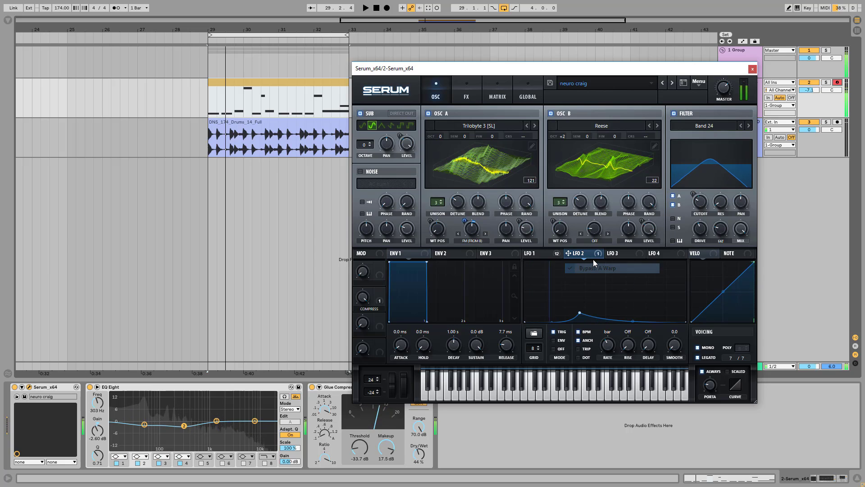
Step: Increase the LFO 2 modulation amount on oscillator A's warp and shift the peak of the LFO 2 curve slightly later
mouse_move(463, 219)
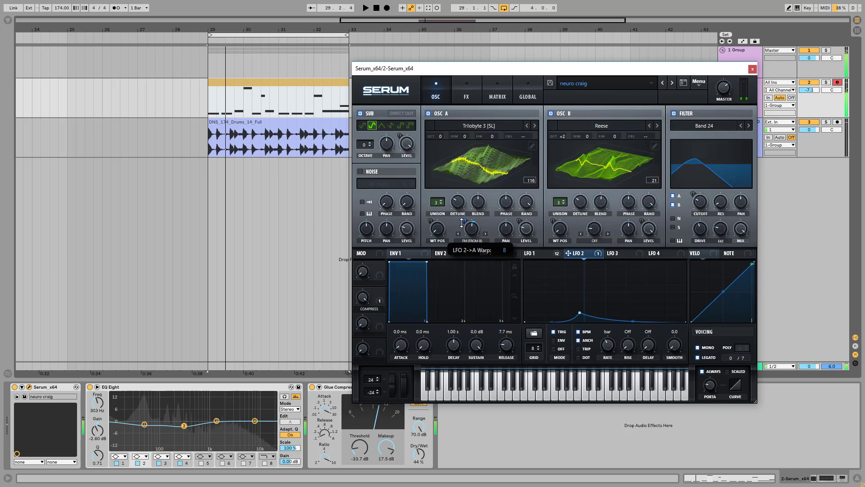
drag(463, 219, 472, 198)
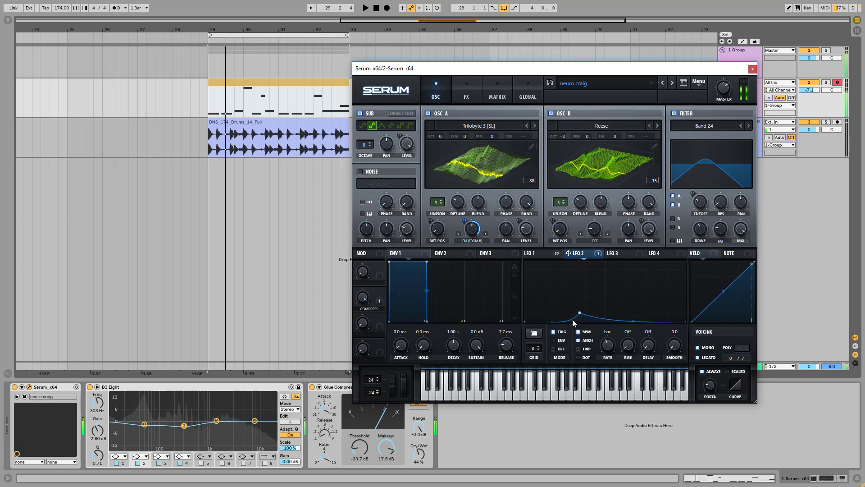
mouse_move(580, 313)
mouse_down()
mouse_move(579, 286)
mouse_move(584, 313)
mouse_up()
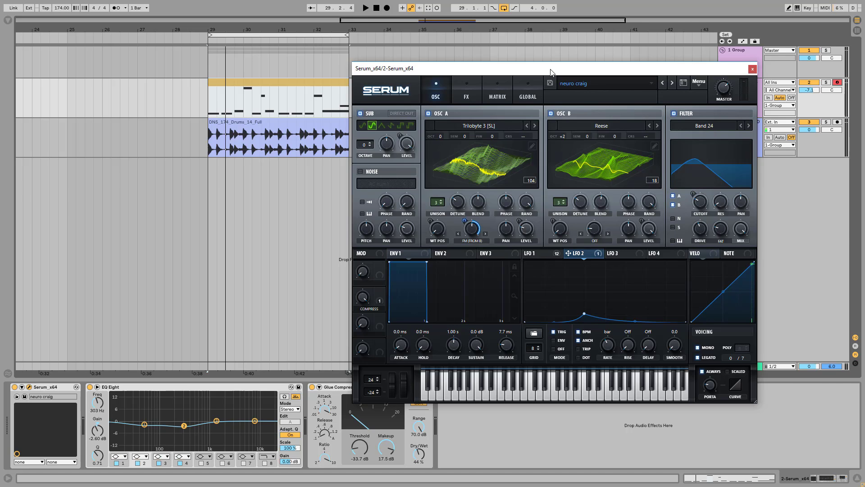
Step: Move the Serum window higher, clear of the device chain, and select the EQ Eight device
drag(550, 72, 590, 33)
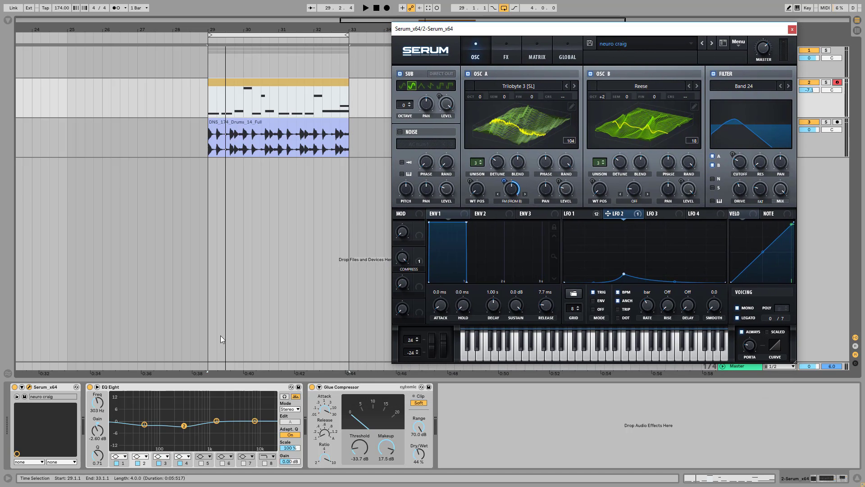
click(175, 388)
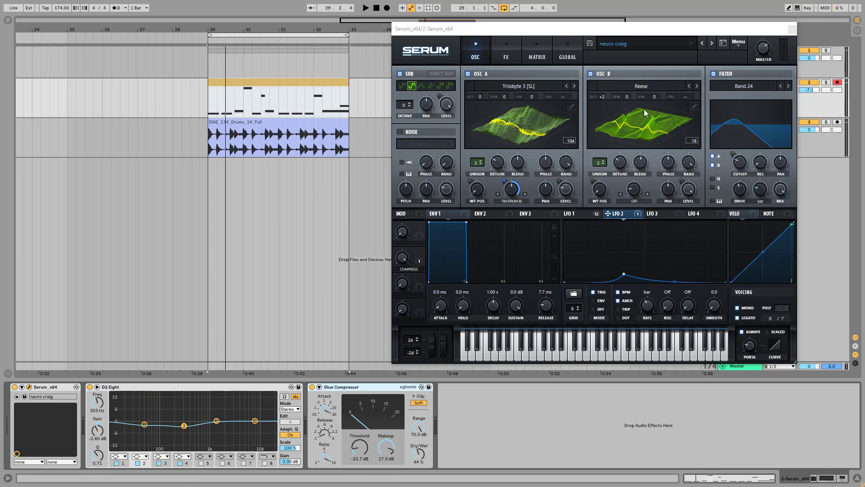
drag(645, 29, 605, 38)
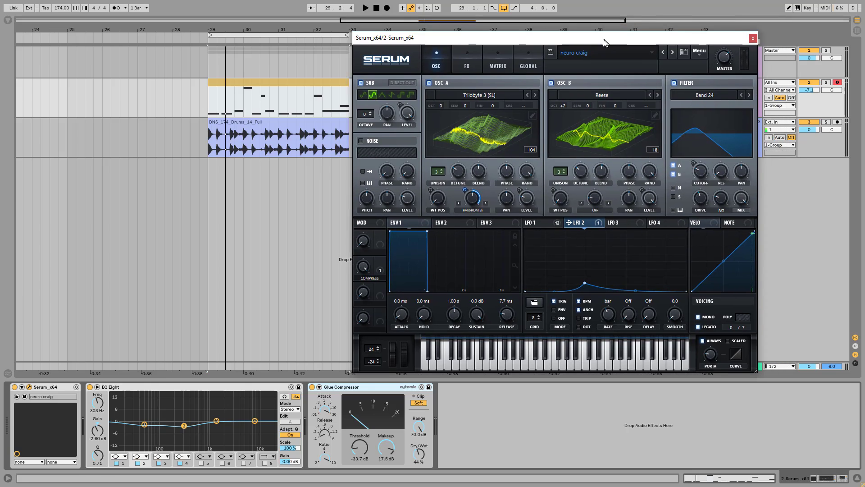
Step: Switch off the EQ Eight and Glue Compressor devices to hear the Serum patch without them
click(114, 390)
click(90, 387)
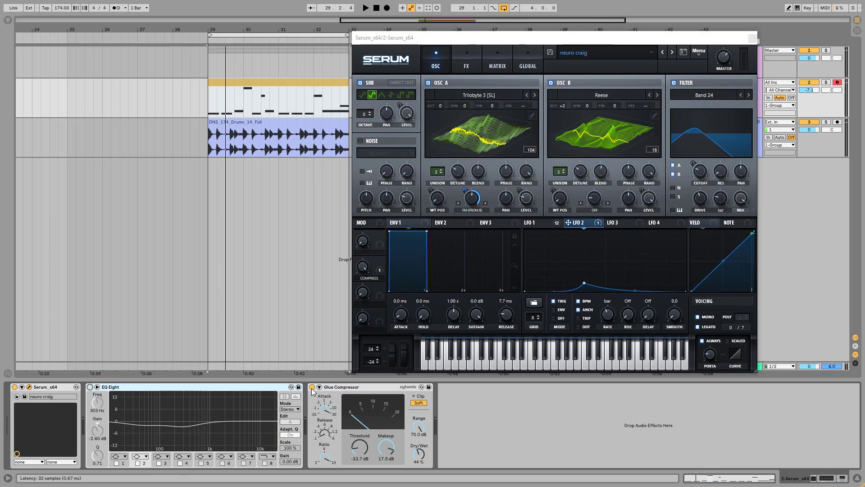
click(312, 386)
drag(599, 43, 572, 46)
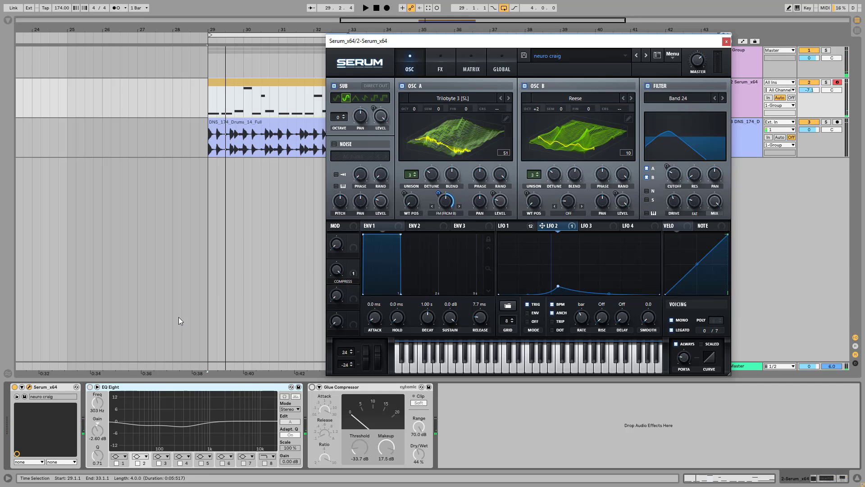
Step: Switch the EQ Eight device back on
click(90, 387)
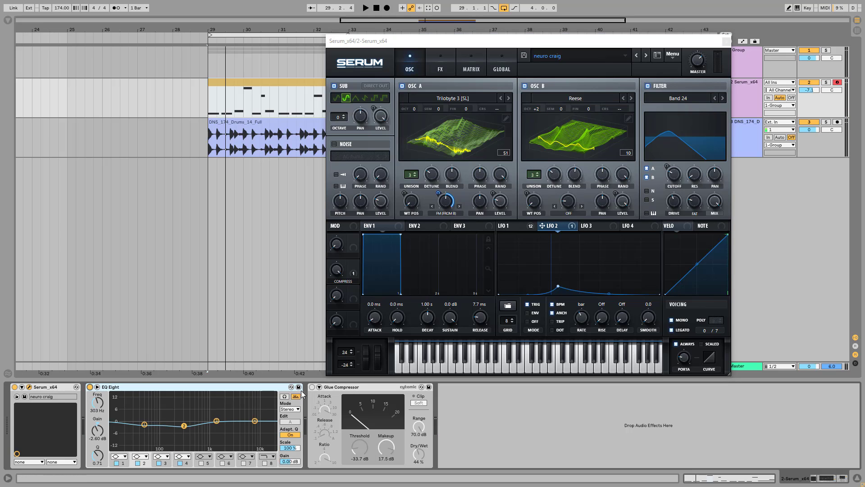